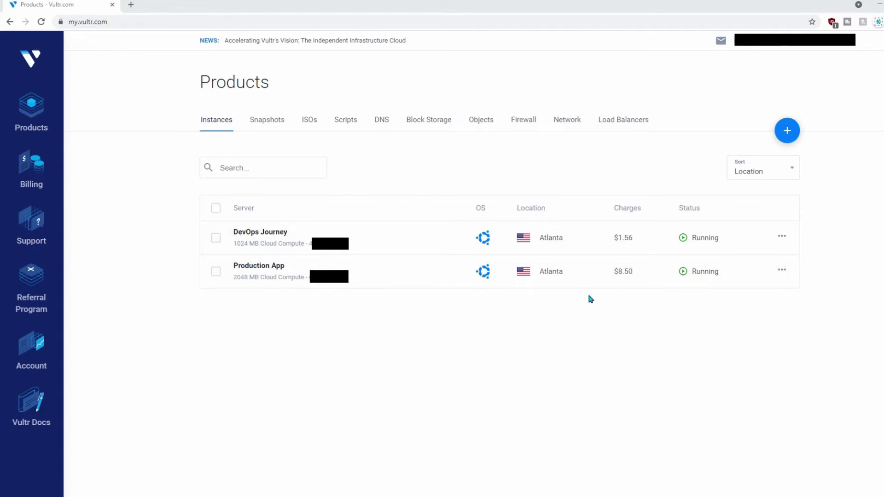
# Start deploying a new Cloud Compute server and choose Seattle as its location.
pyautogui.click(787, 132)
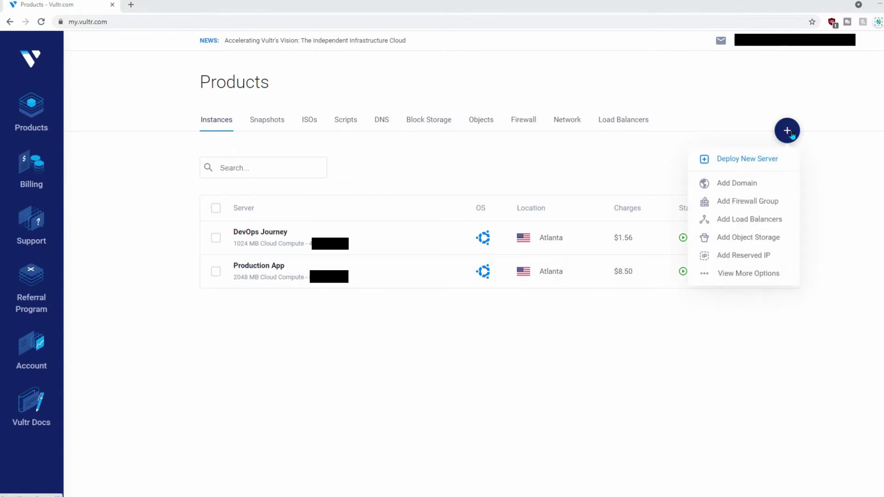
pyautogui.click(768, 161)
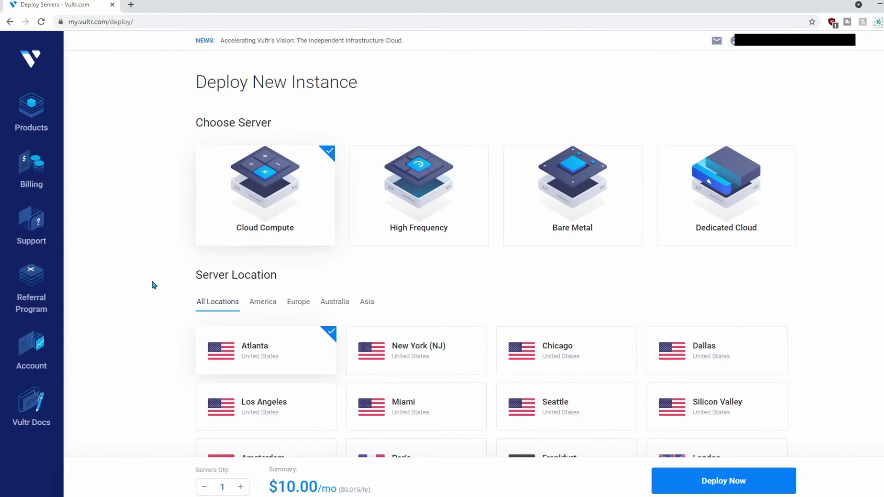
pyautogui.scroll(-4, 156, 281)
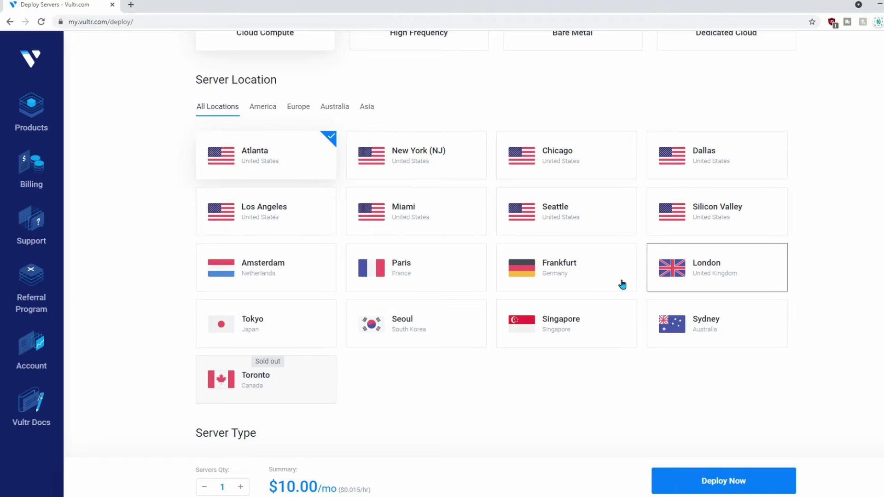
pyautogui.click(593, 223)
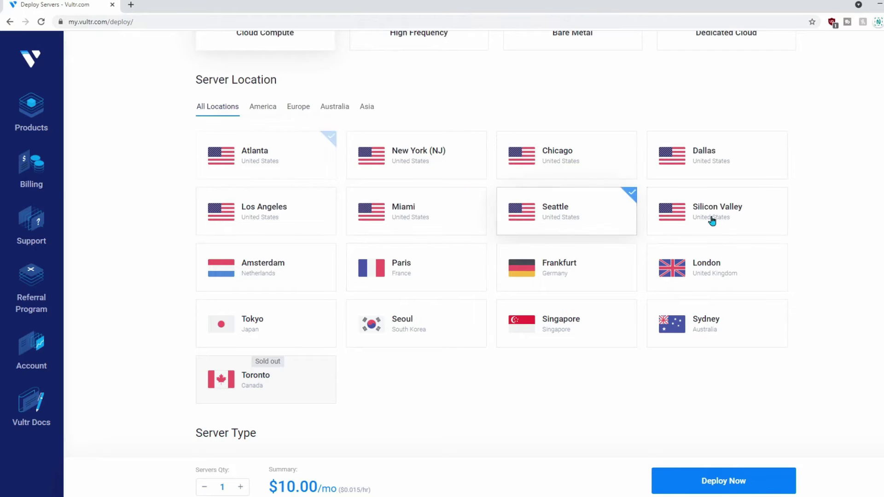
# Choose Ubuntu 18.04 x64 as the server type and the 25 GB SSD, $5/mo plan as the server size.
pyautogui.scroll(-7, 513, 287)
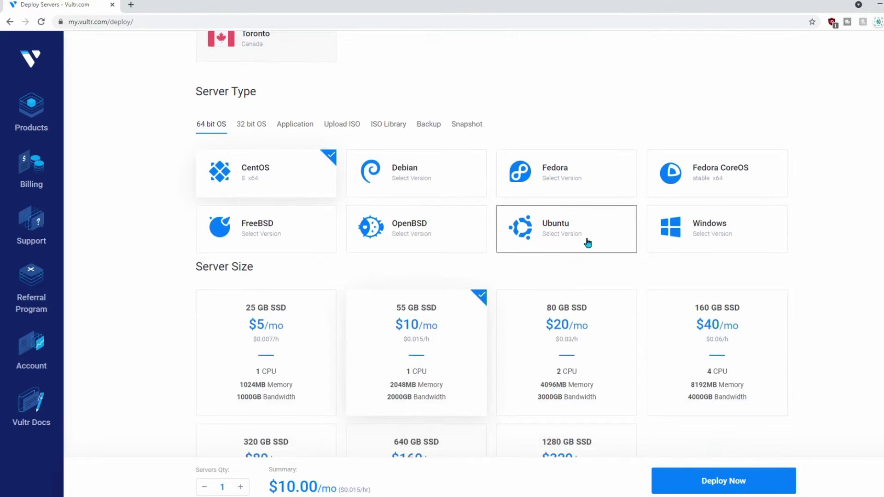
pyautogui.click(531, 242)
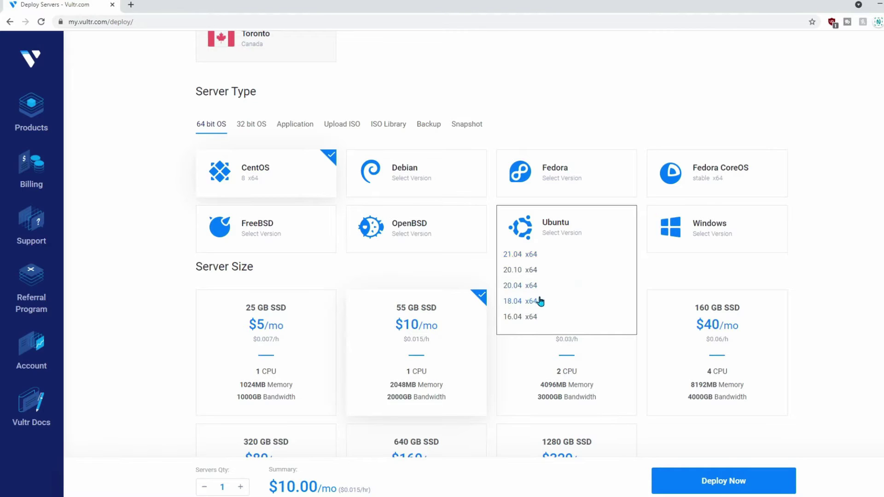
pyautogui.moveTo(534, 309); pyautogui.dragTo(534, 300)
pyautogui.click(535, 303)
pyautogui.scroll(-3, 139, 265)
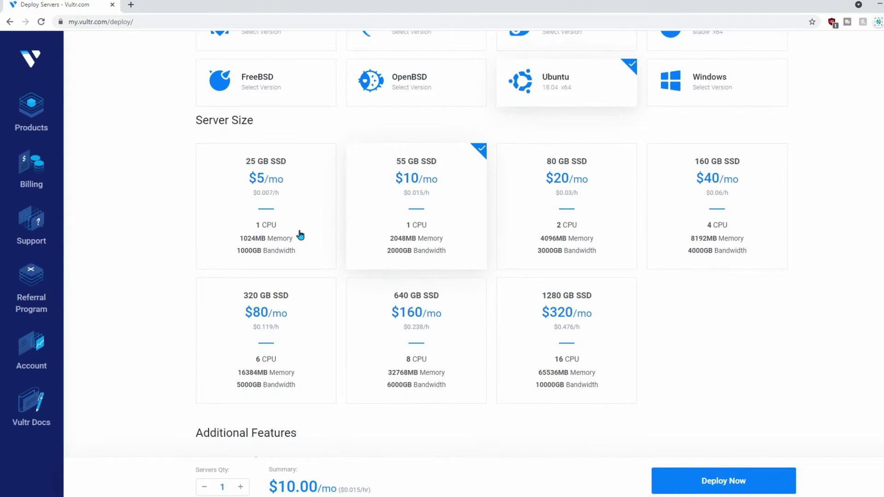
pyautogui.click(316, 247)
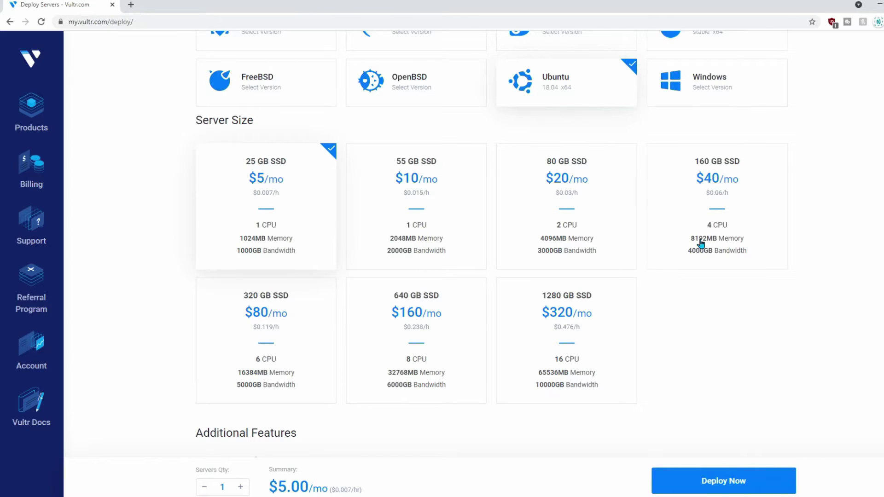
# Review the additional features for the new server, including Auto Backups and DDOS Protection.
pyautogui.scroll(-4, 167, 210)
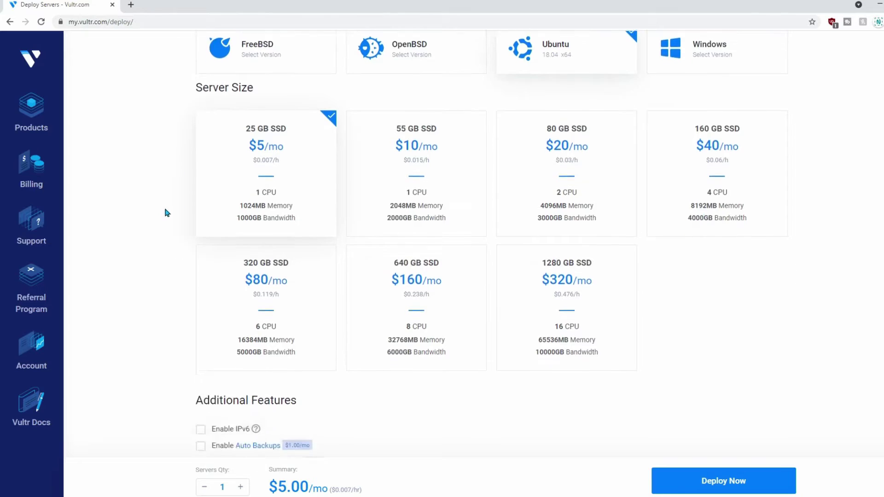
pyautogui.scroll(-1, 170, 209)
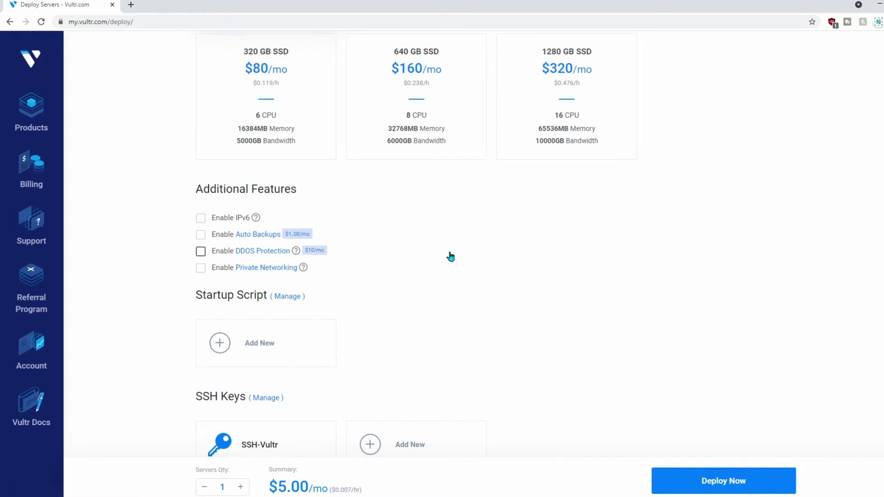
pyautogui.moveTo(327, 251); pyautogui.dragTo(229, 234)
pyautogui.click(299, 243)
pyautogui.click(201, 235)
pyautogui.click(202, 235)
# Attach the existing SSH-Vultr key to the new server.
pyautogui.scroll(-3, 445, 255)
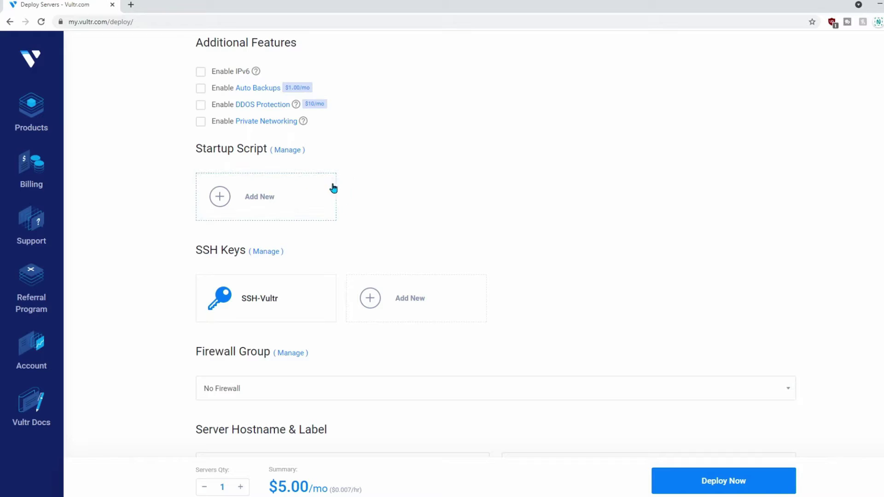
pyautogui.scroll(-1, 402, 257)
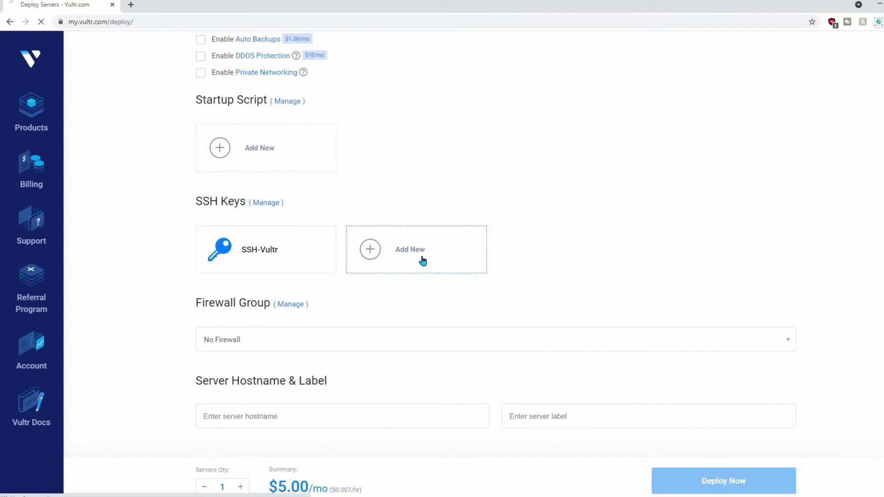
pyautogui.click(389, 263)
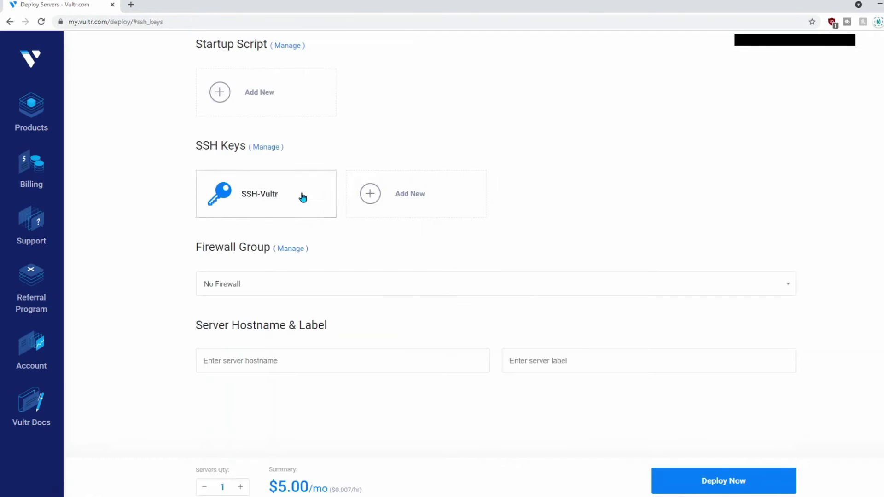
pyautogui.click(283, 200)
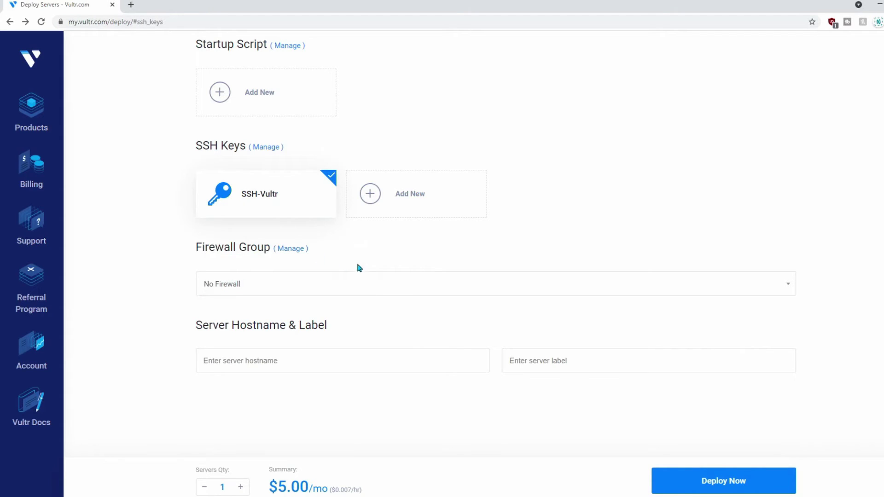
# Examine the inbound IPv4 rules of the myfirewall group, including the allowed ports, their sources and the default drop rule.
pyautogui.click(289, 249)
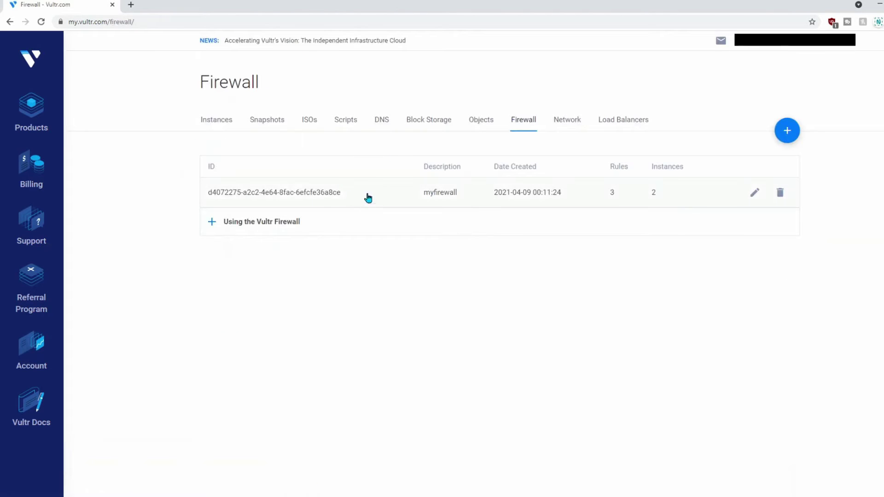
pyautogui.click(754, 195)
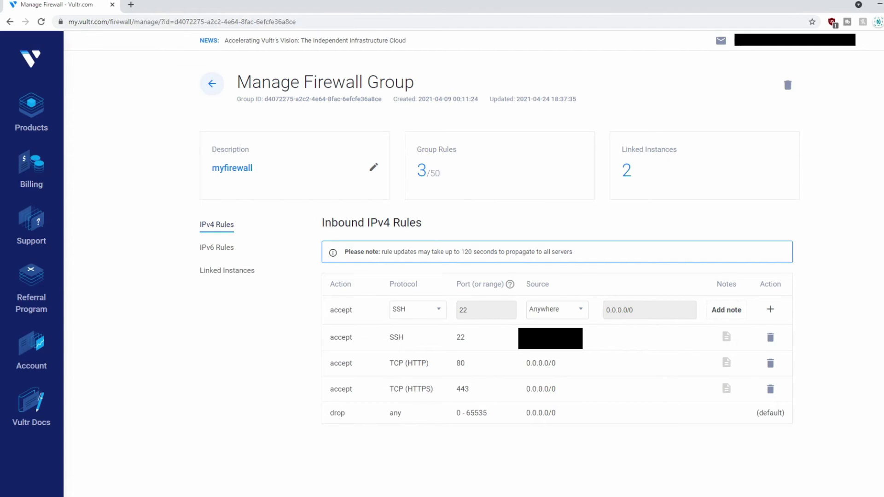
pyautogui.moveTo(501, 363); pyautogui.dragTo(556, 363)
pyautogui.click(336, 414)
pyautogui.moveTo(329, 416); pyautogui.dragTo(454, 411)
pyautogui.click(476, 439)
pyautogui.moveTo(586, 401); pyautogui.dragTo(517, 400)
pyautogui.click(529, 411)
pyautogui.click(212, 84)
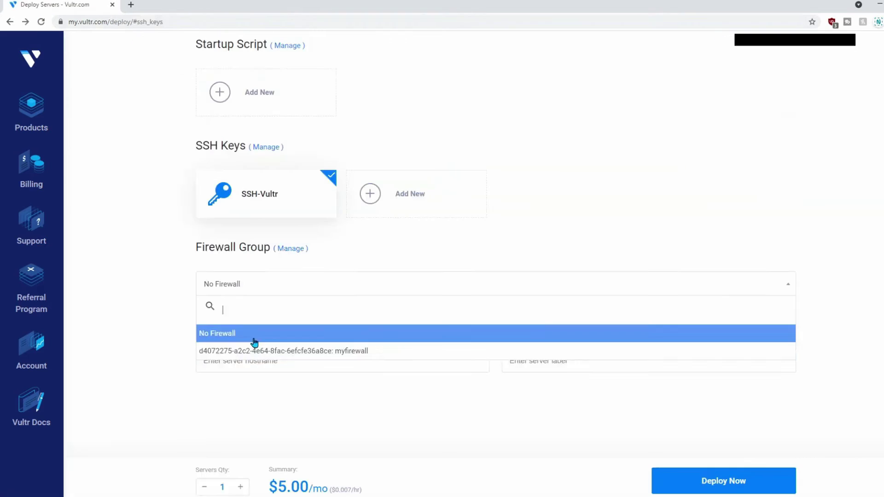
# Assign the myfirewall firewall group to the new server.
pyautogui.click(230, 352)
pyautogui.click(245, 359)
pyautogui.click(412, 440)
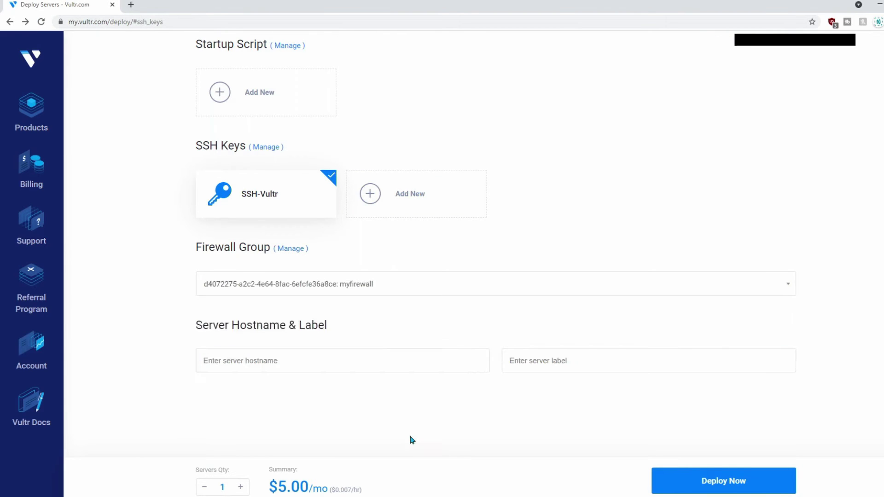
# Set the server hostname and label to Mynewserver.
pyautogui.click(389, 365)
pyautogui.click(586, 378)
pyautogui.click(394, 358)
pyautogui.write('Mynewserver')
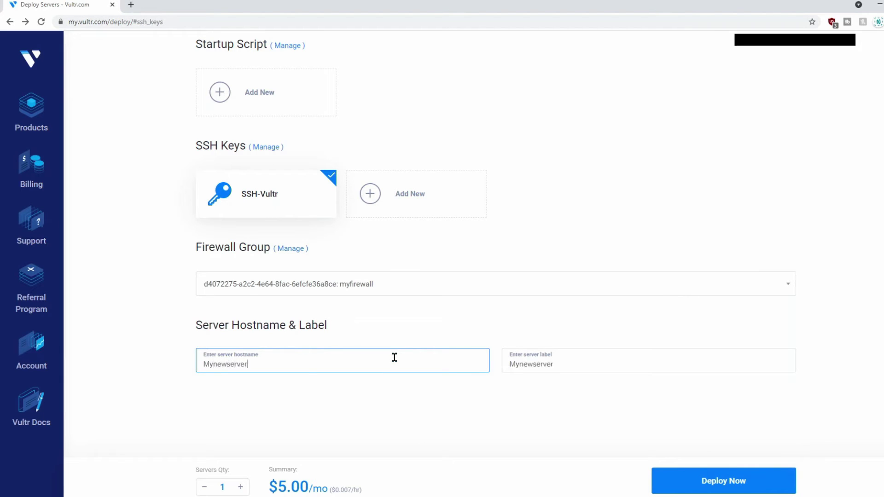
pyautogui.click(409, 496)
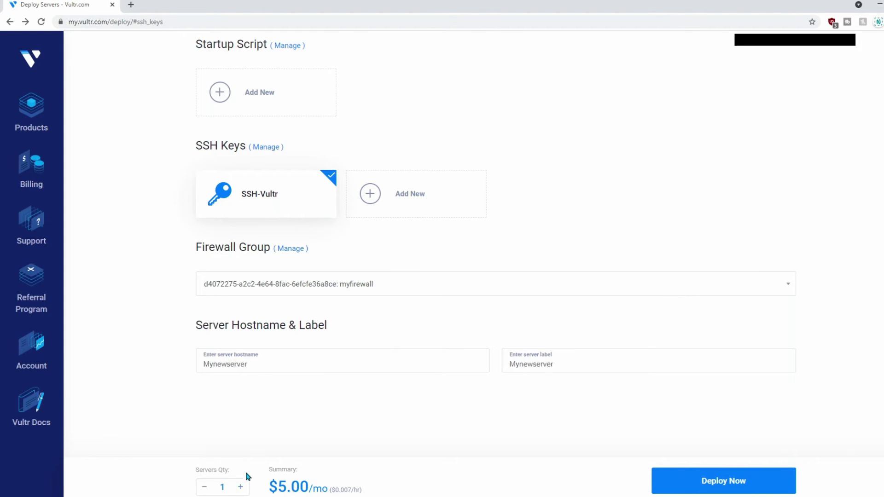
# Raise the server quantity to 3 and return it to 1.
pyautogui.click(240, 489)
pyautogui.click(243, 489)
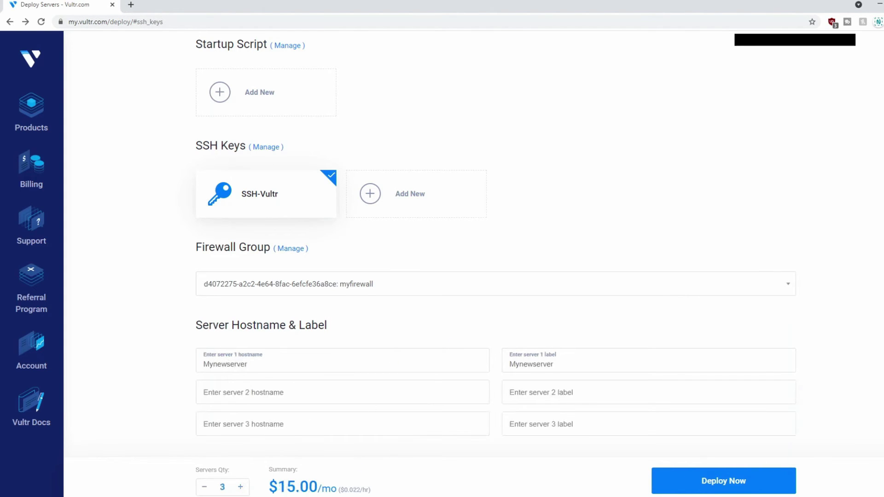
pyautogui.click(203, 489)
pyautogui.click(204, 488)
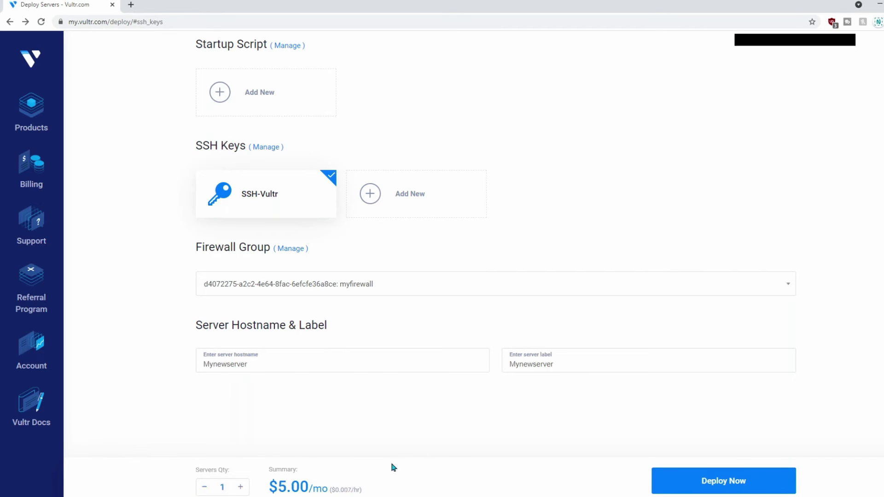
# Deploy the server and open the overview of the Mynewserver instance.
pyautogui.click(705, 481)
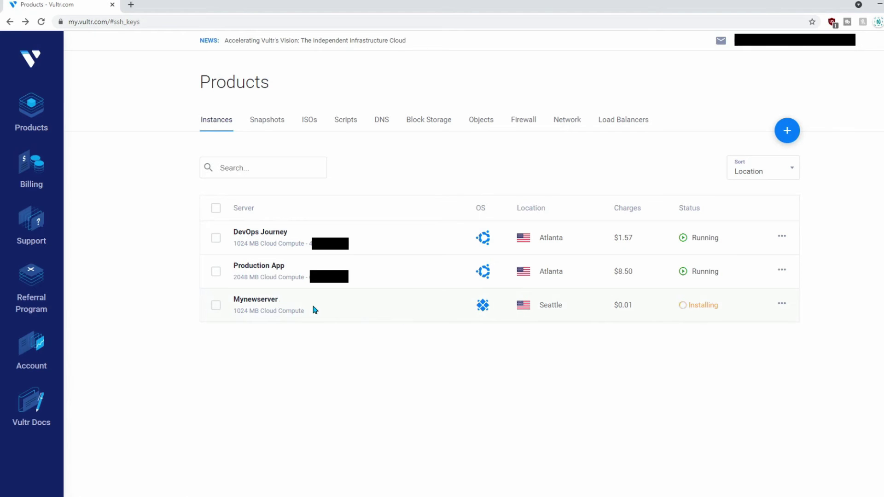
pyautogui.click(324, 312)
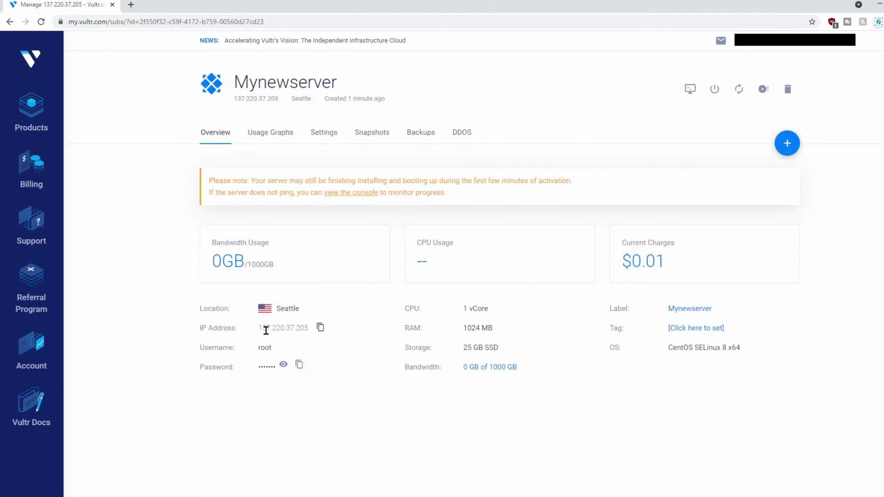
pyautogui.moveTo(209, 356); pyautogui.dragTo(235, 355)
# Review the snapshot options, backup options and usage graphs of Mynewserver, and return to the instance list.
pyautogui.click(362, 134)
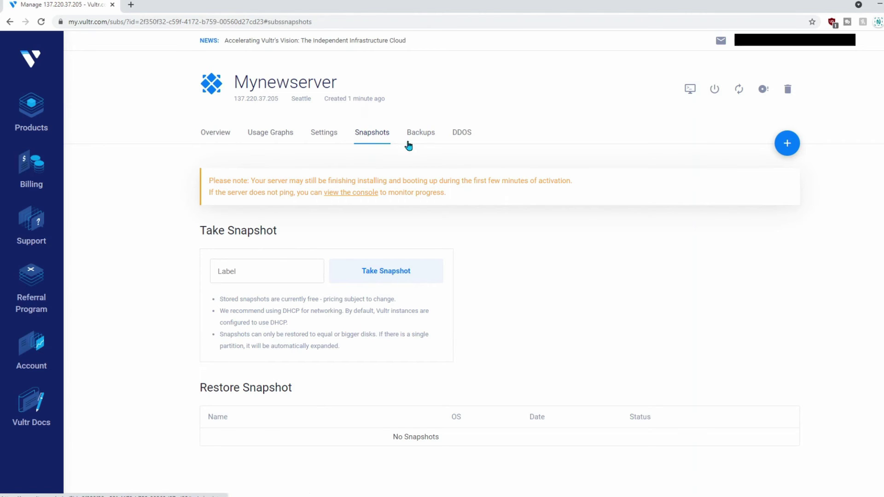
pyautogui.click(420, 133)
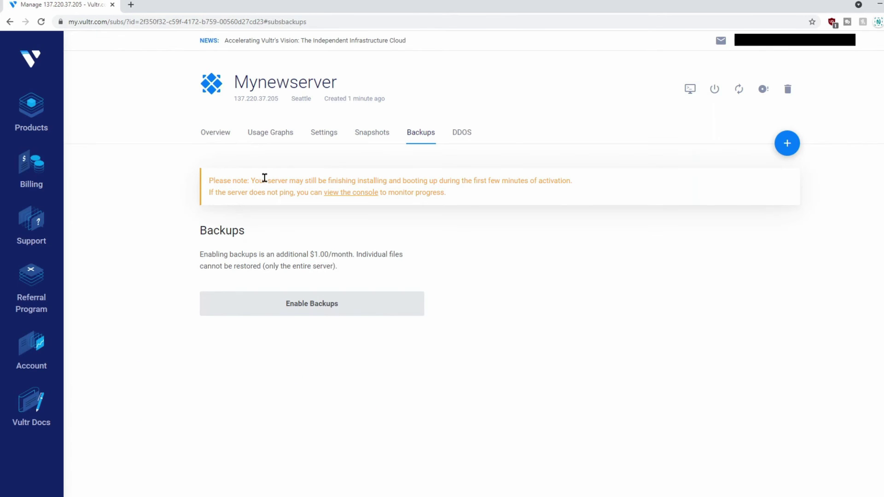
pyautogui.click(271, 137)
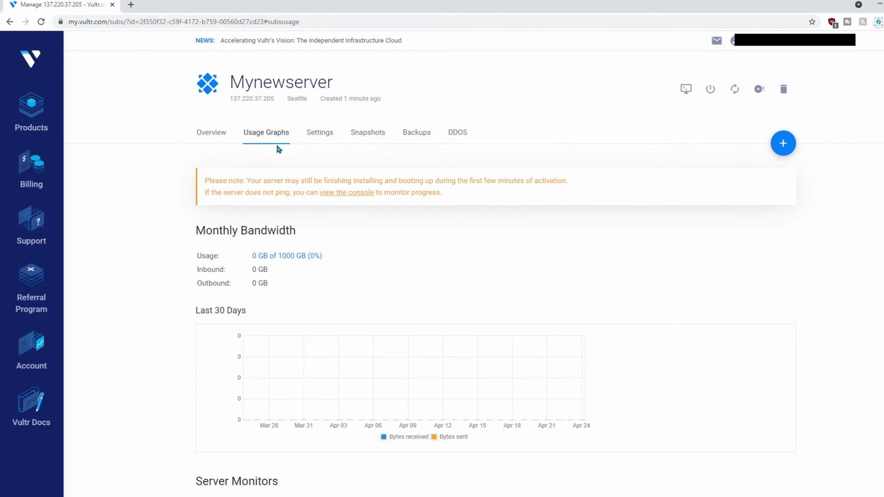
pyautogui.scroll(-2, 593, 232)
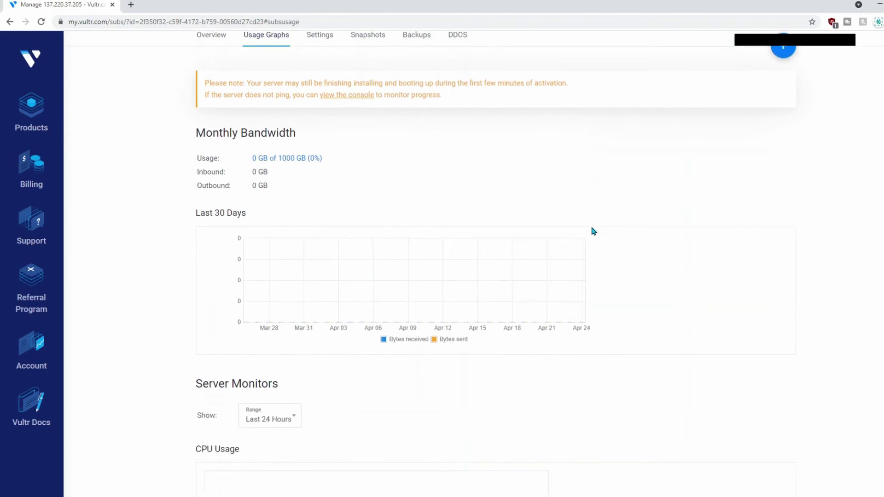
pyautogui.scroll(-5, 507, 257)
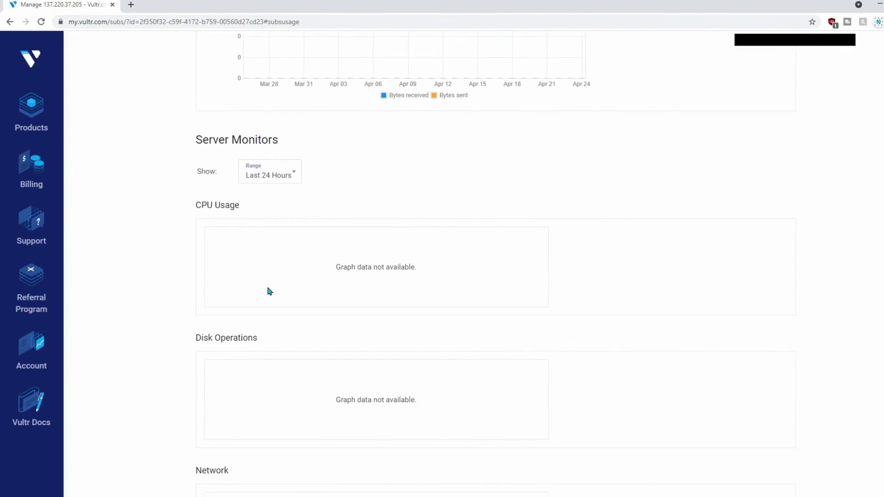
pyautogui.scroll(-2, 148, 298)
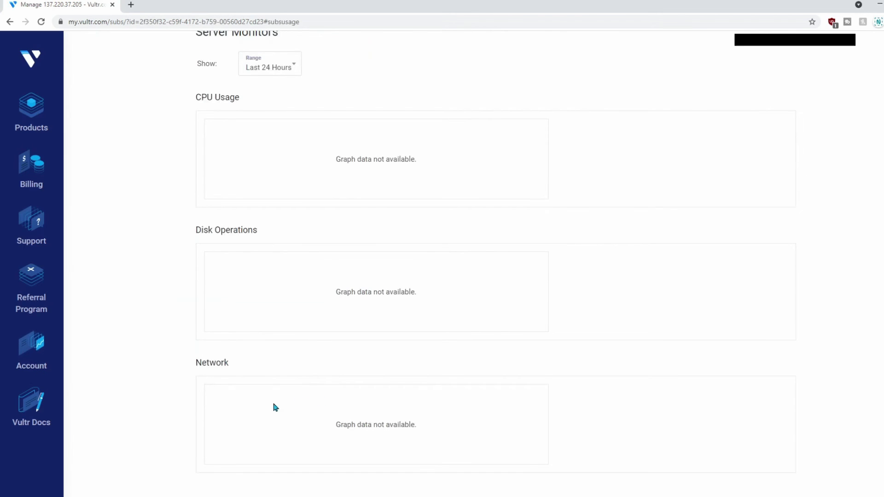
pyautogui.hotkey('alt', 'Left')
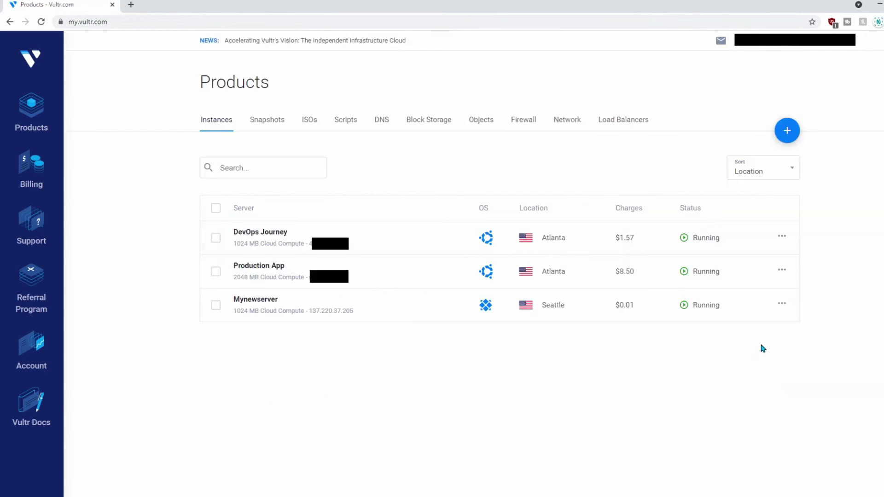
# View the console of Mynewserver from the instance list.
pyautogui.click(779, 308)
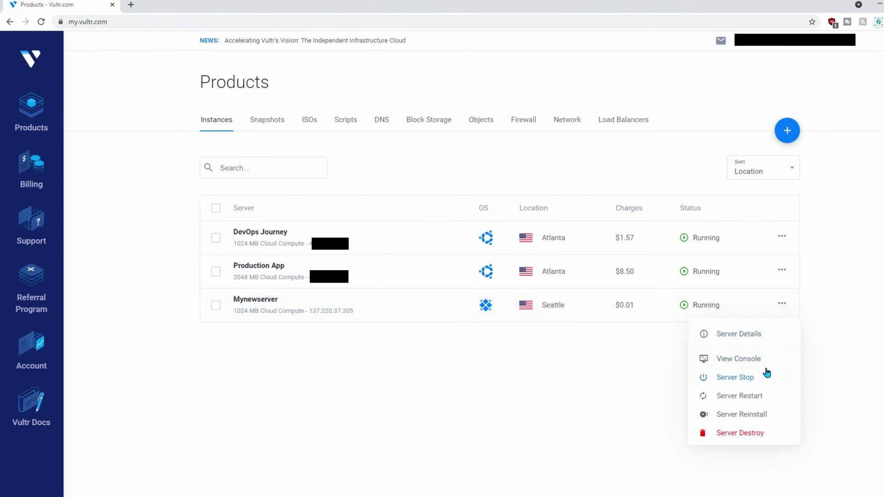
pyautogui.click(750, 358)
pyautogui.moveTo(222, 7); pyautogui.dragTo(397, 78)
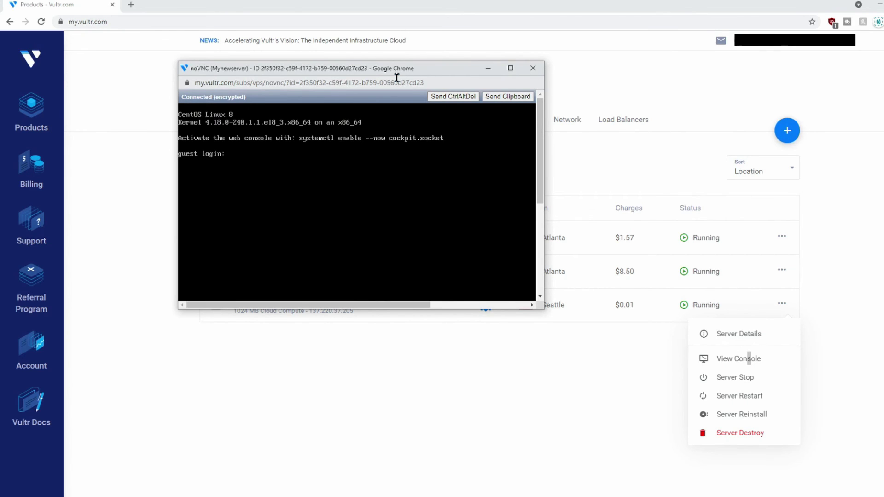
pyautogui.click(395, 401)
# Select the IP address of Mynewserver in the instance list and switch to Windows PowerShell.
pyautogui.click(360, 311)
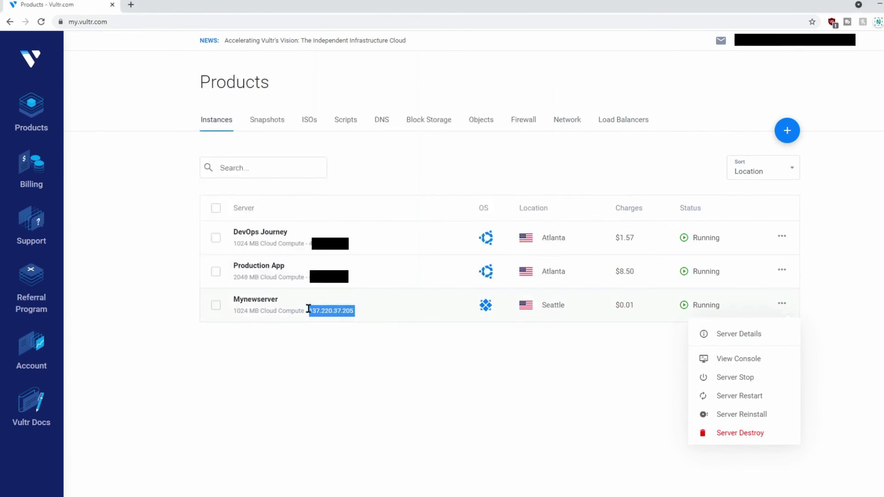
pyautogui.click(360, 312)
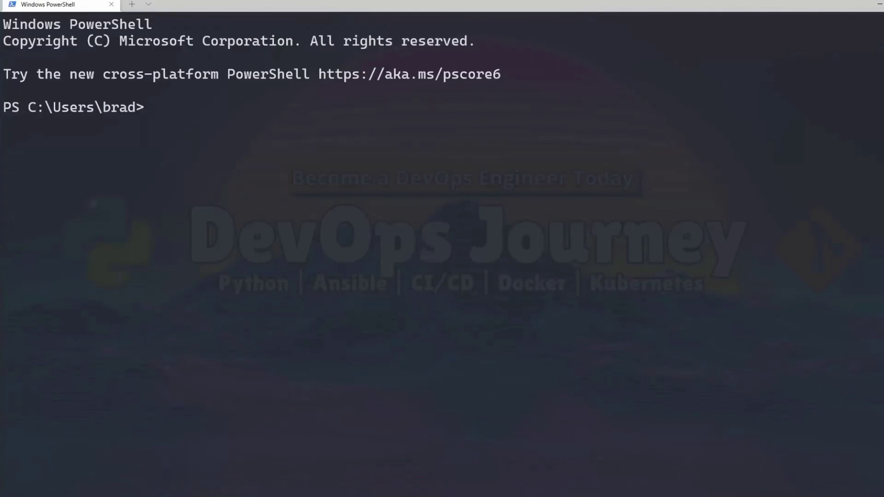
pyautogui.write('ssh root@')
pyautogui.hotkey('ctrl', 'v')
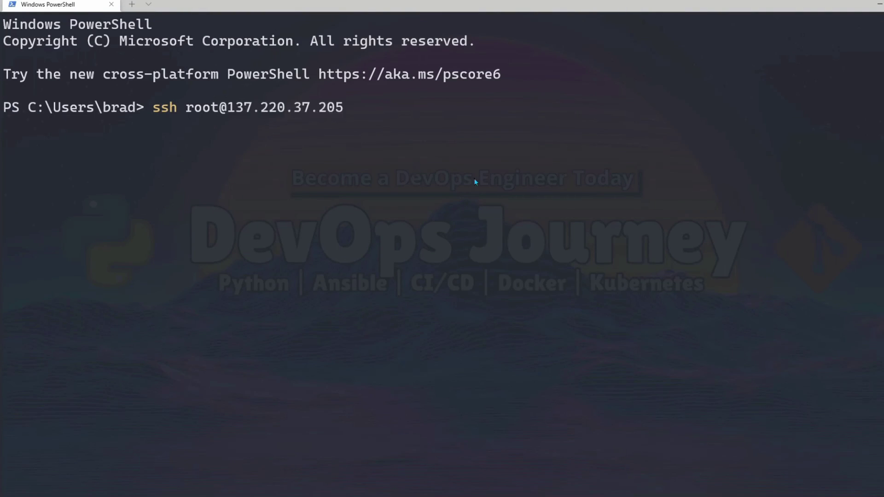
pyautogui.press('Return')
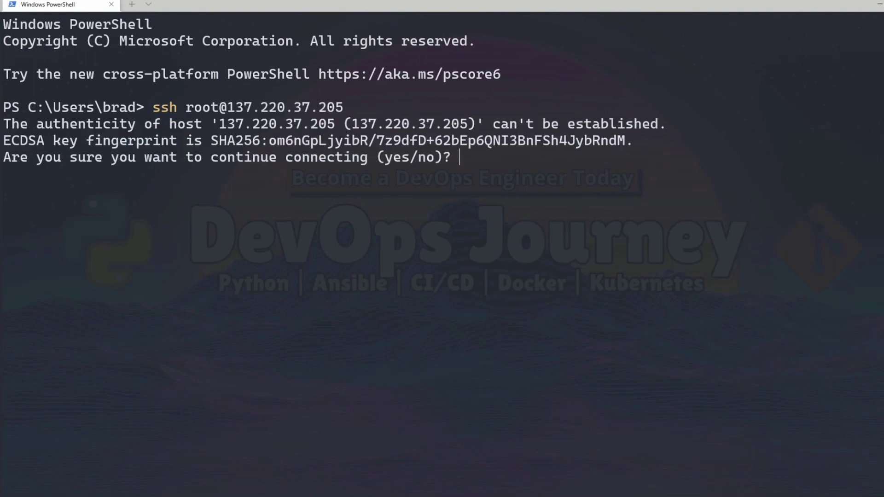
pyautogui.write('yes')
pyautogui.press('Return')
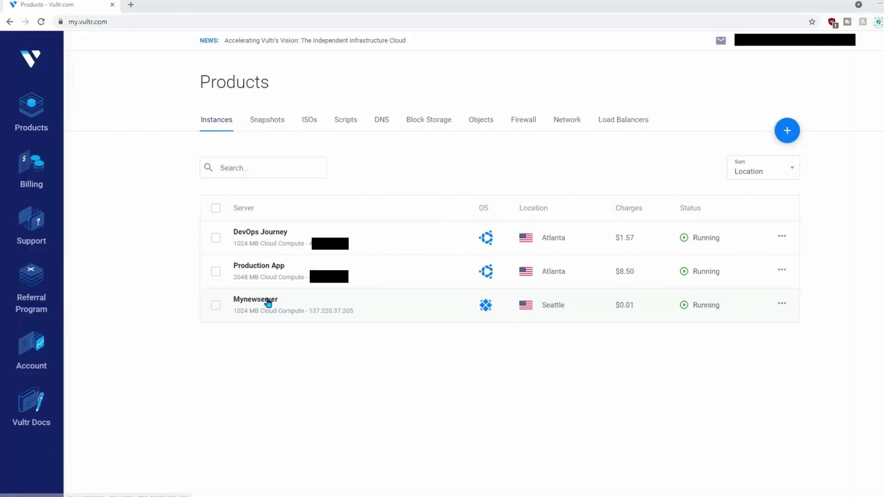
# Copy the root password from the overview of Mynewserver and switch back to Windows PowerShell.
pyautogui.click(325, 302)
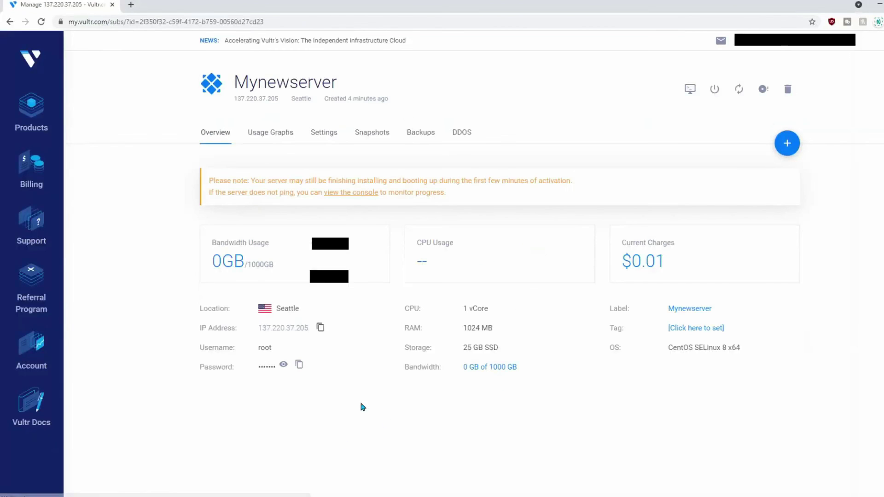
pyautogui.click(303, 366)
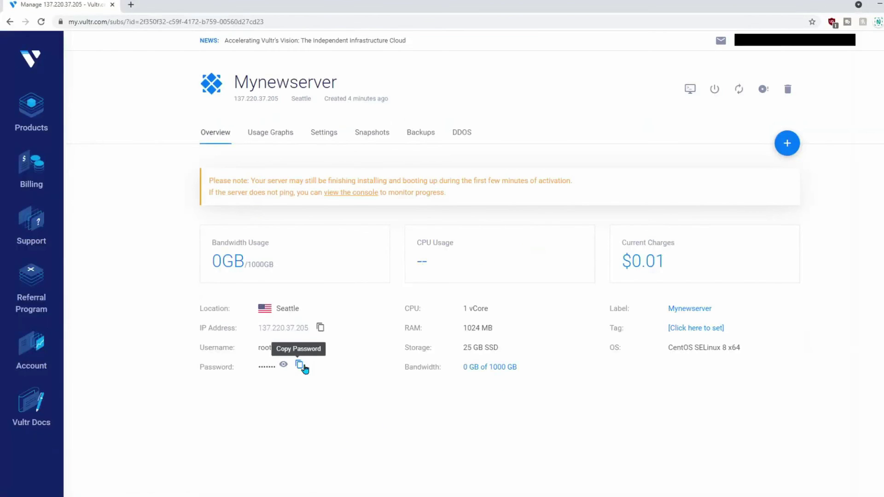
pyautogui.hotkey('alt', 'Tab')
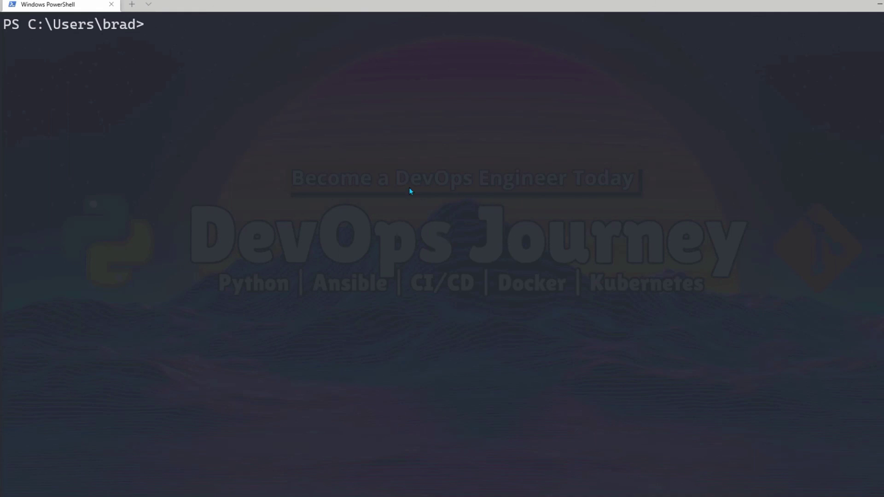
pyautogui.hotkey('ctrl', 'v')
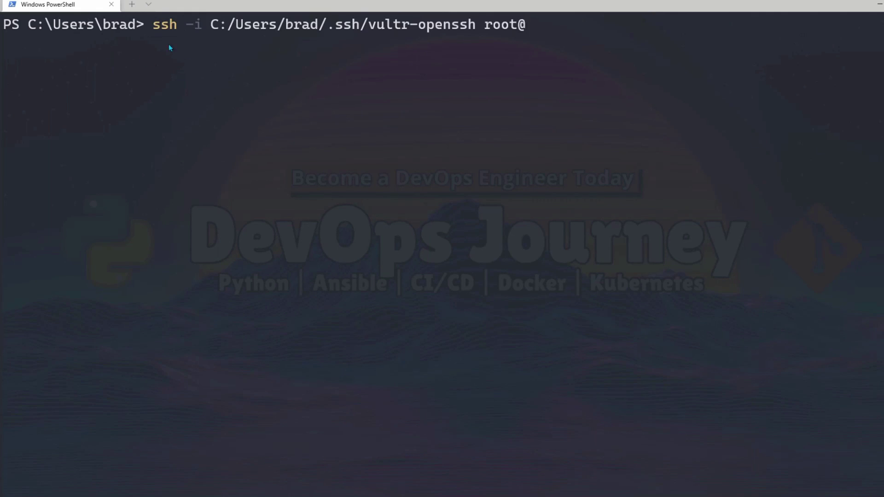
pyautogui.moveTo(184, 30); pyautogui.dragTo(451, 27)
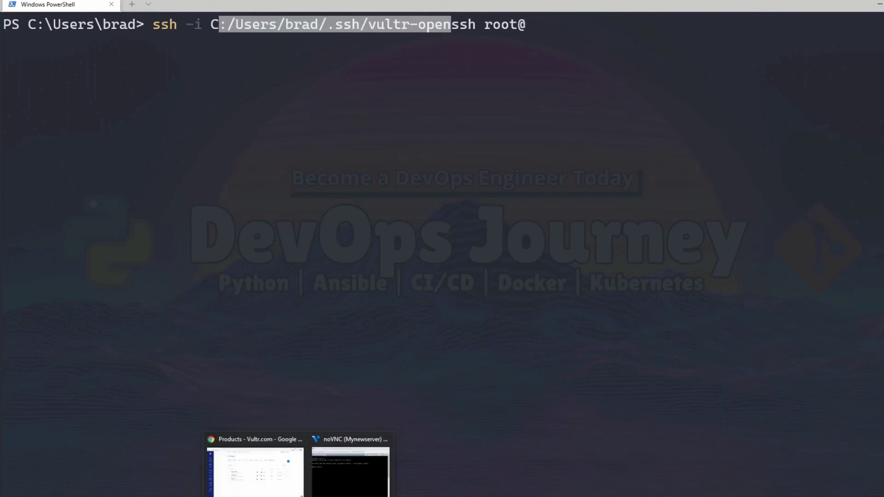
pyautogui.click(239, 477)
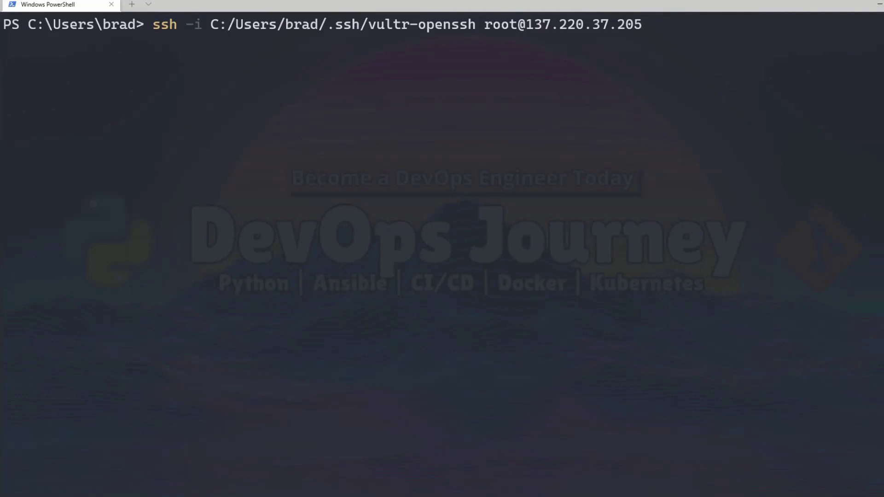
pyautogui.press('Return')
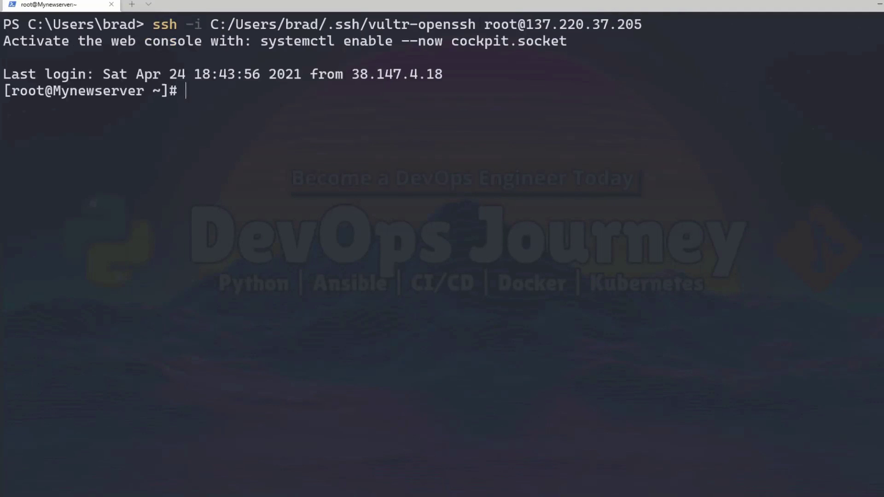